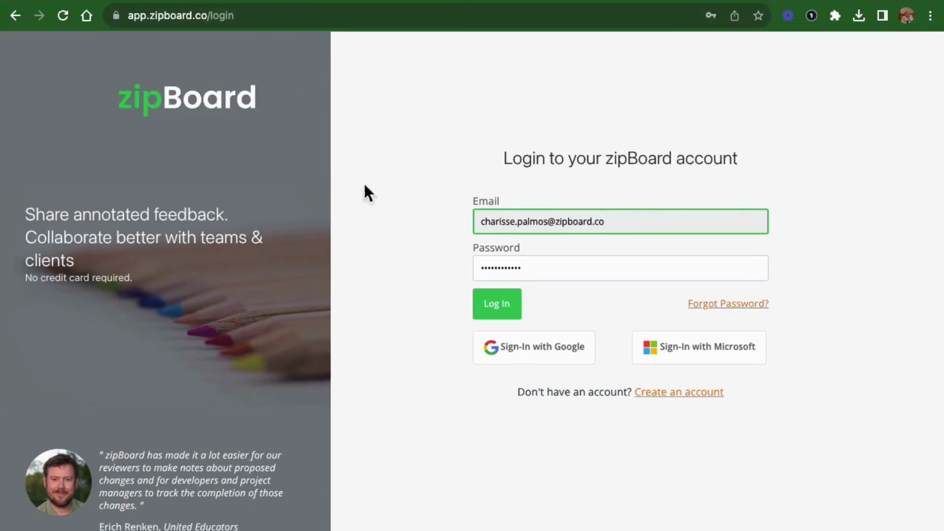
# - Log in, open the Shop project's Kanban board, and view Uncategorized's add-content options
pyautogui.click(518, 317)
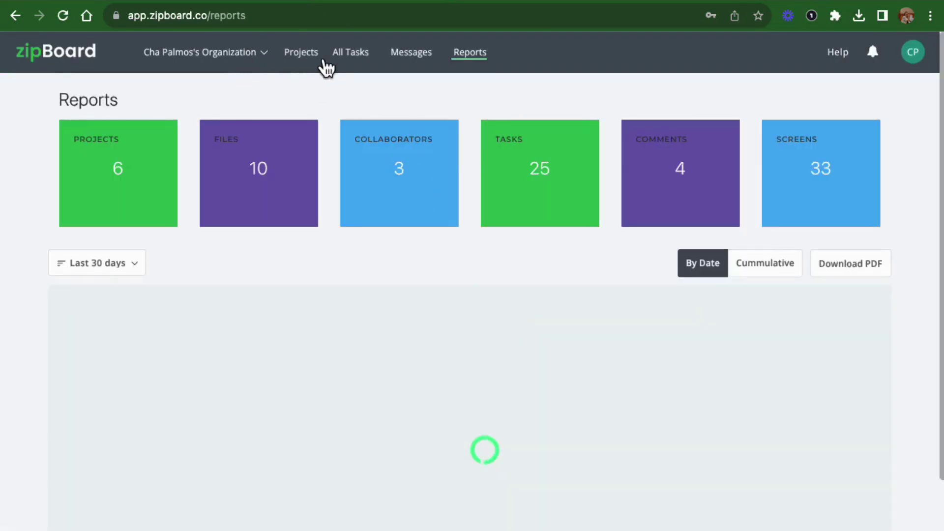
pyautogui.click(317, 58)
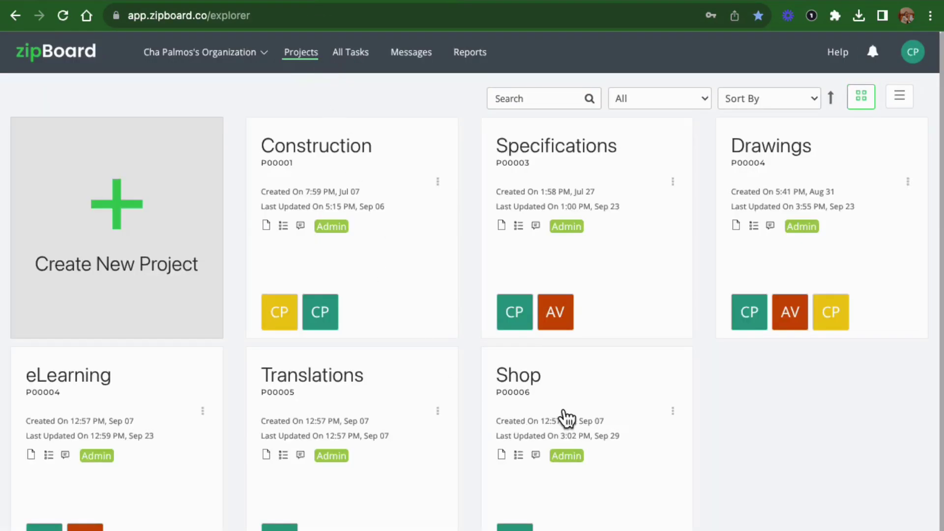
pyautogui.click(561, 416)
pyautogui.hscroll(5, 612, 288)
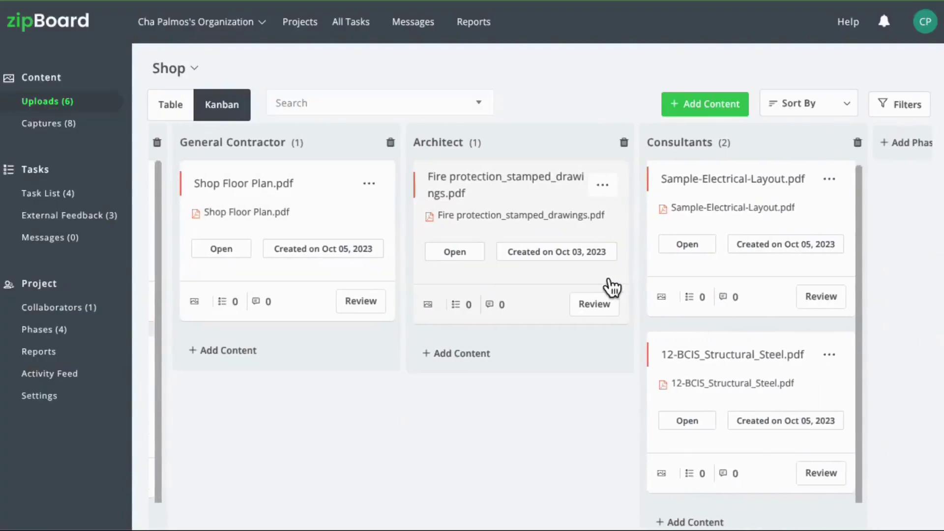
pyautogui.hscroll(-5, 615, 283)
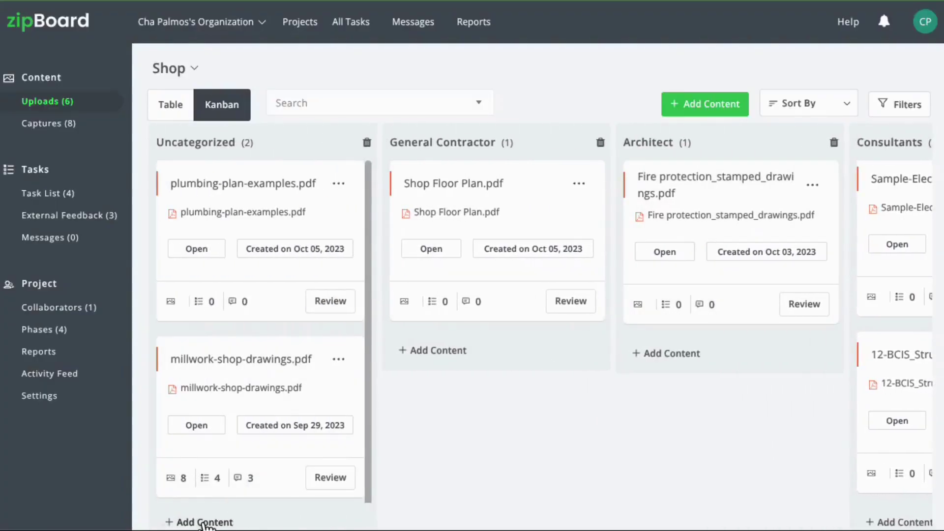
pyautogui.click(204, 522)
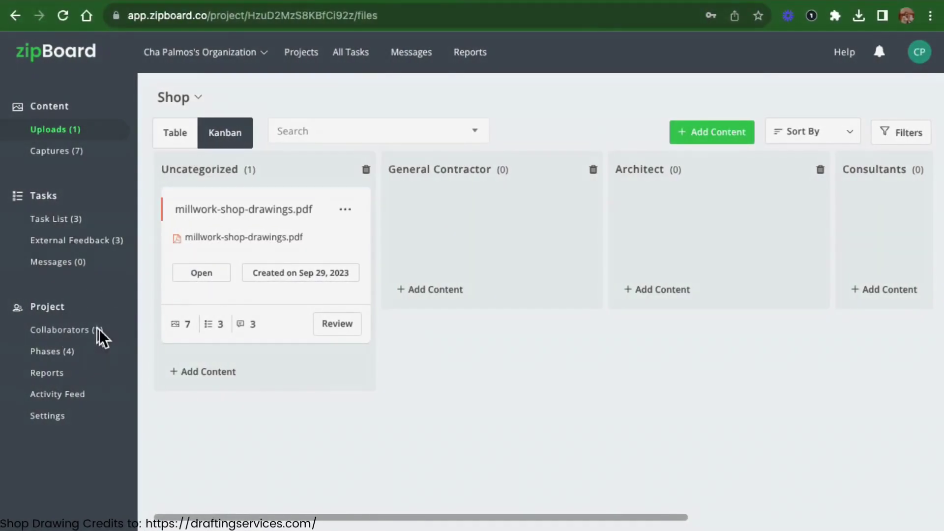
# - Invite a new collaborator to the Shop project by entering their e-mail address
pyautogui.click(98, 330)
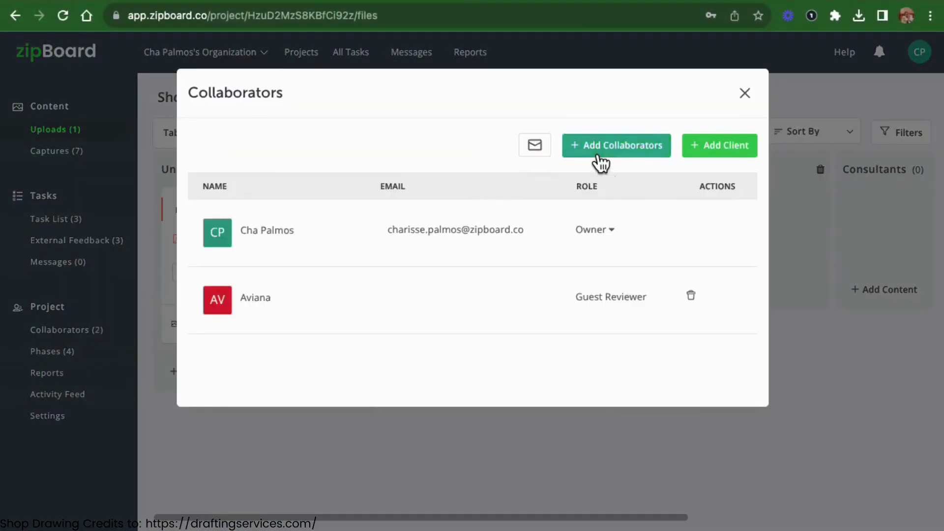
pyautogui.click(595, 150)
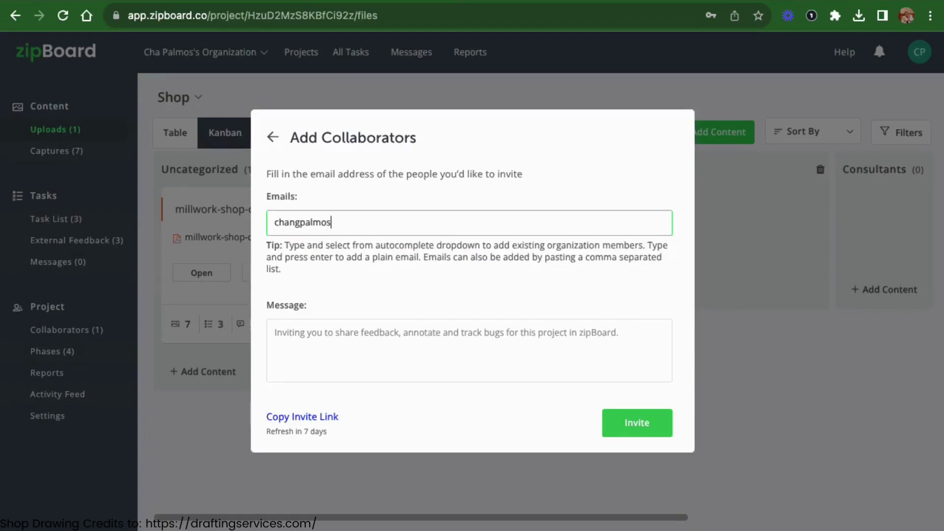
pyautogui.press('Return')
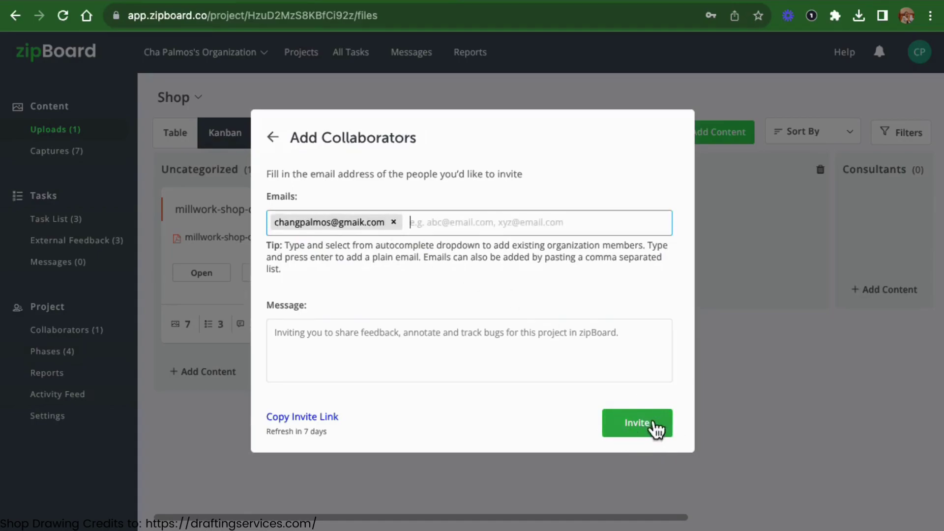
# - Close the collaborator list and bring up the options for millwork-shop-drawings.pdf
pyautogui.click(273, 139)
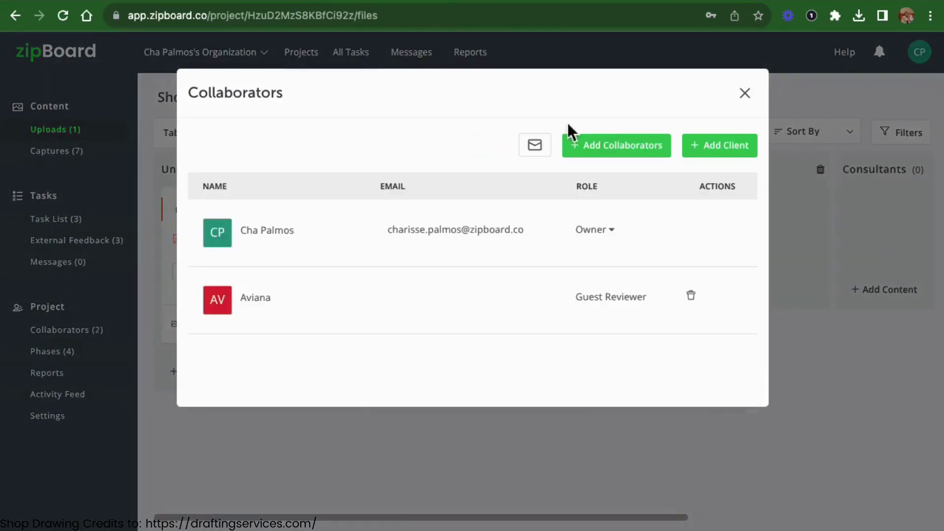
pyautogui.click(745, 96)
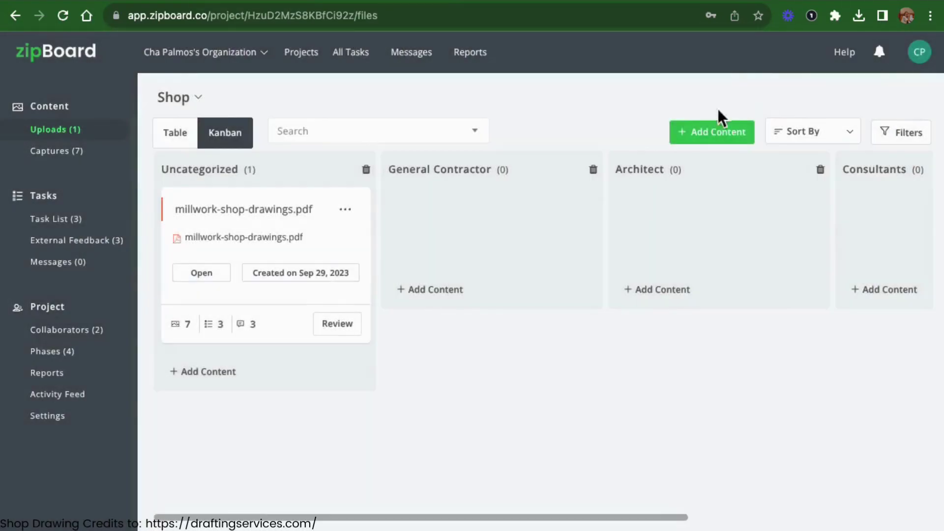
pyautogui.click(347, 212)
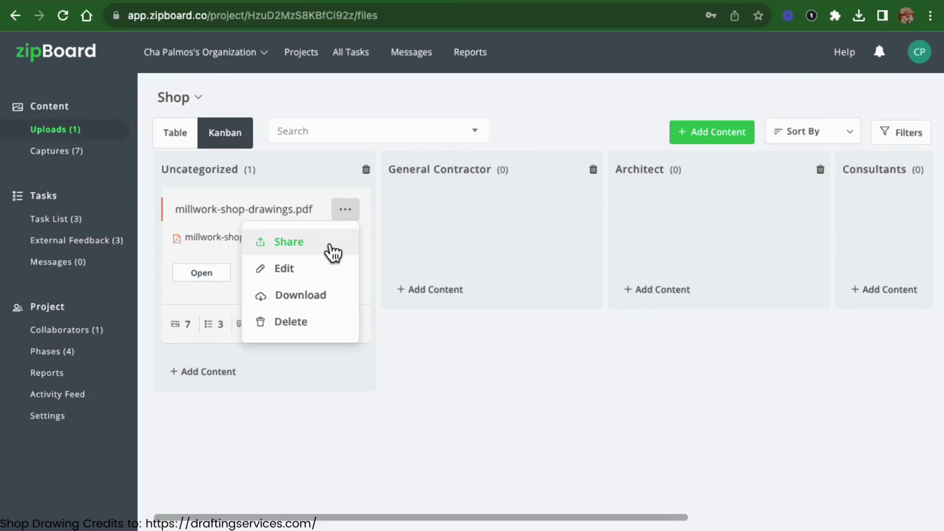
# - Dismiss the file options, then start adding a new phase and cancel it
pyautogui.click(426, 351)
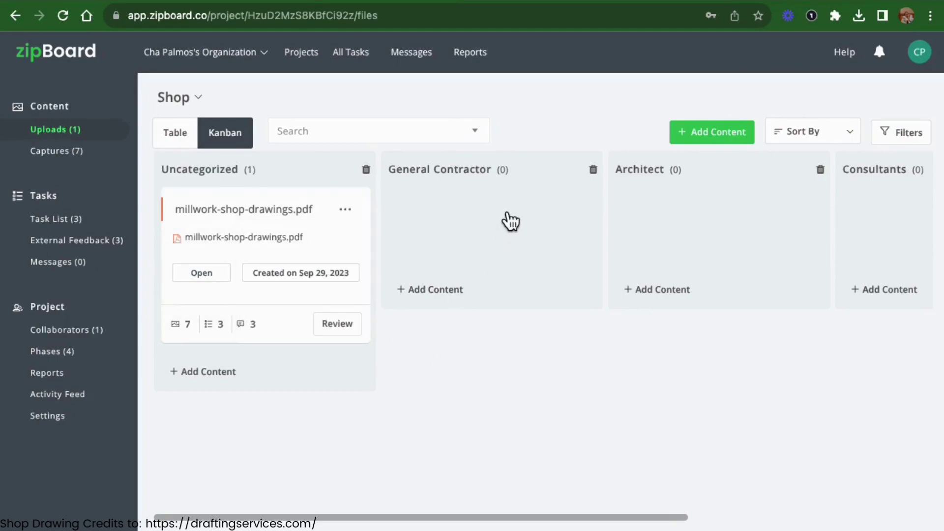
pyautogui.hscroll(6, 421, 242)
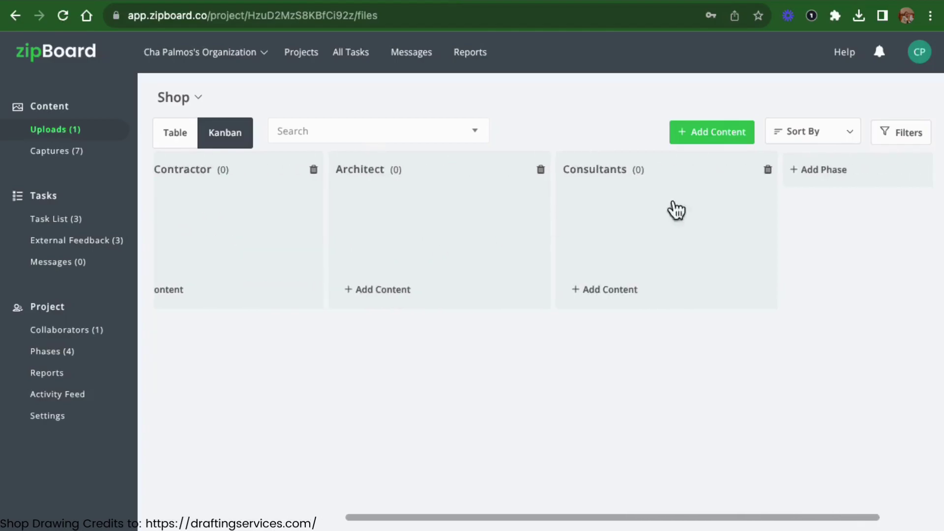
pyautogui.click(824, 186)
pyautogui.click(326, 187)
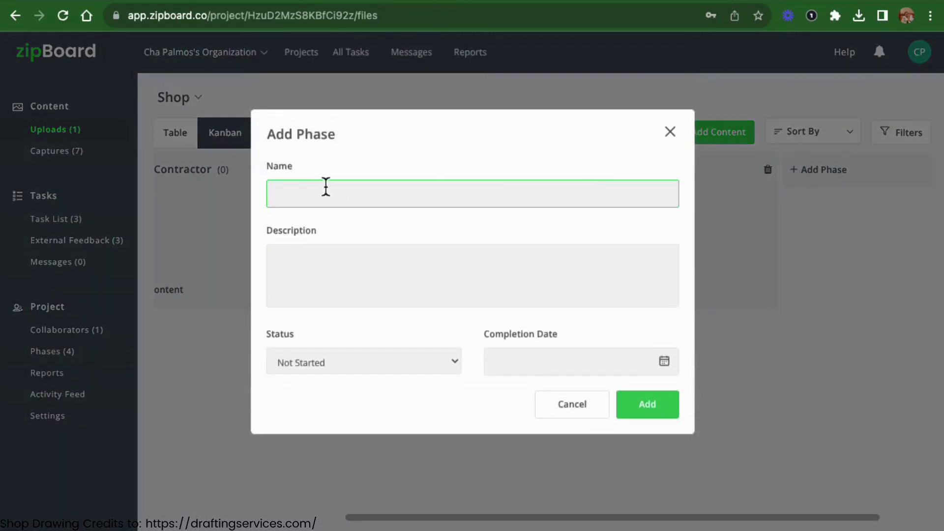
pyautogui.click(308, 197)
pyautogui.click(670, 131)
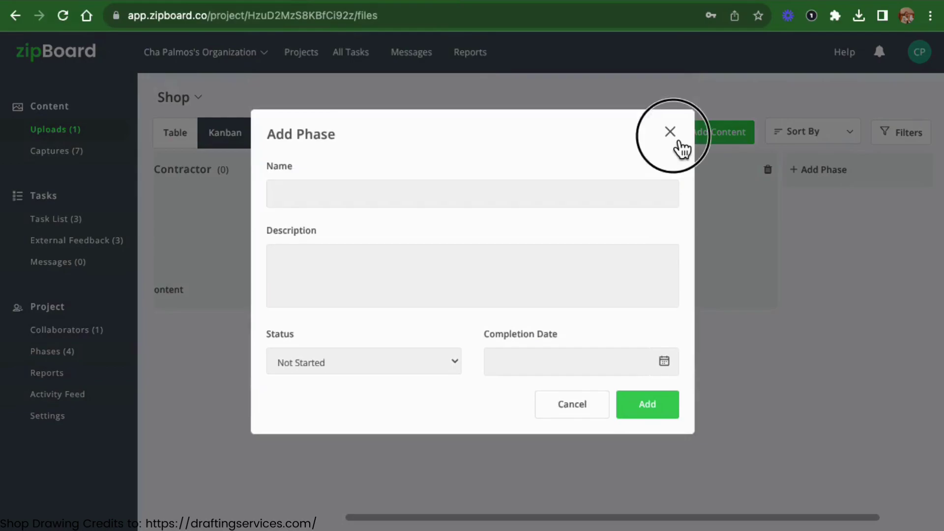
# - Move millwork-shop-drawings.pdf into General Contractor and open it in the markup viewer
pyautogui.hscroll(-6, 464, 259)
pyautogui.click(278, 250)
pyautogui.moveTo(283, 258); pyautogui.dragTo(463, 253)
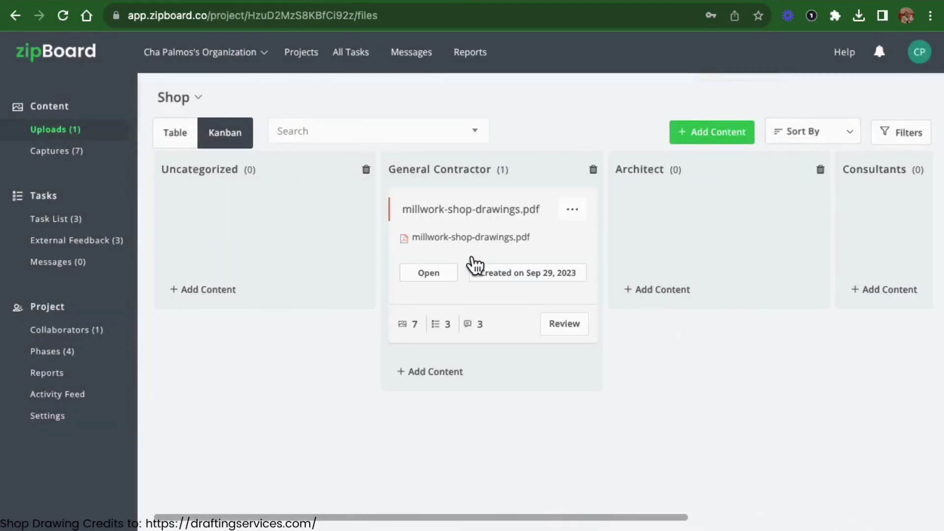
pyautogui.click(516, 5)
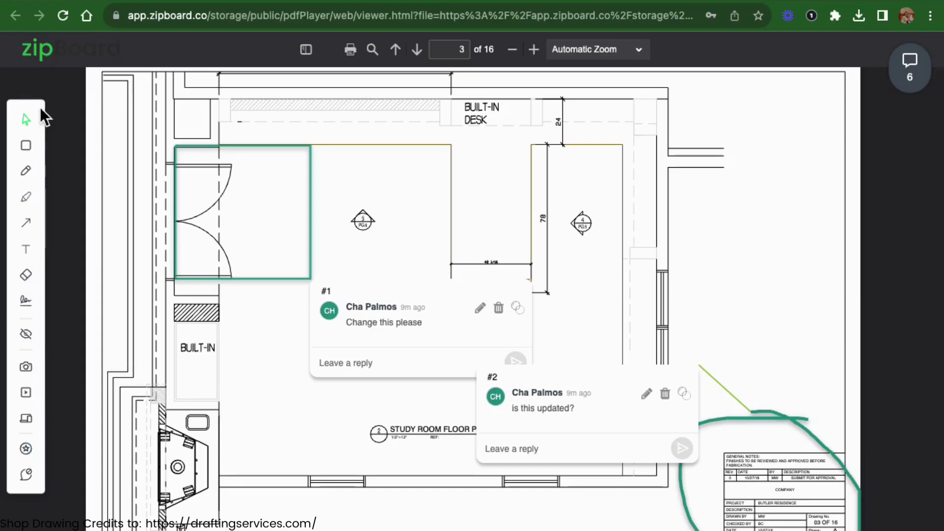
# - Box the upper-right room with a rectangle commented 'testing', then return to the Shop board
pyautogui.moveTo(40, 107)
pyautogui.mouseDown()
pyautogui.moveTo(109, 112)
pyautogui.moveTo(42, 113)
pyautogui.mouseUp()
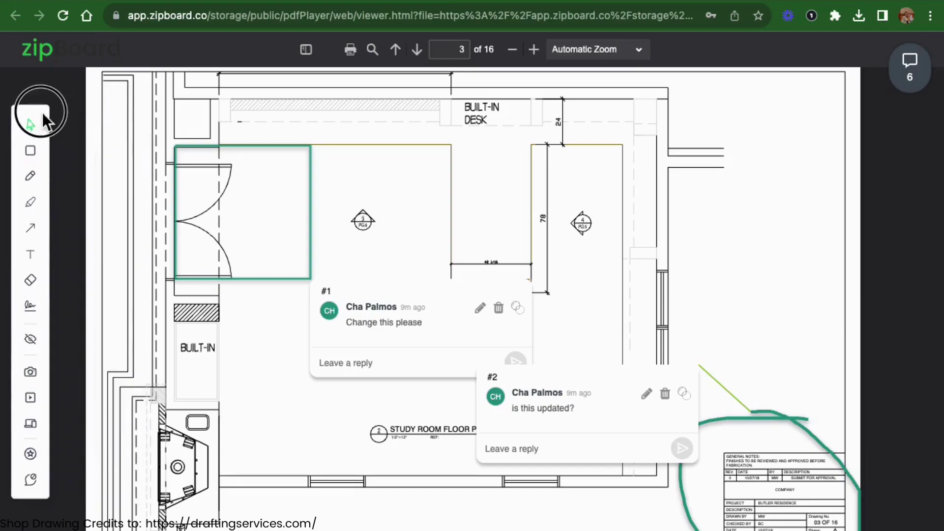
pyautogui.click(29, 156)
pyautogui.moveTo(529, 127); pyautogui.dragTo(717, 238)
pyautogui.click(757, 253)
pyautogui.write('testing this one')
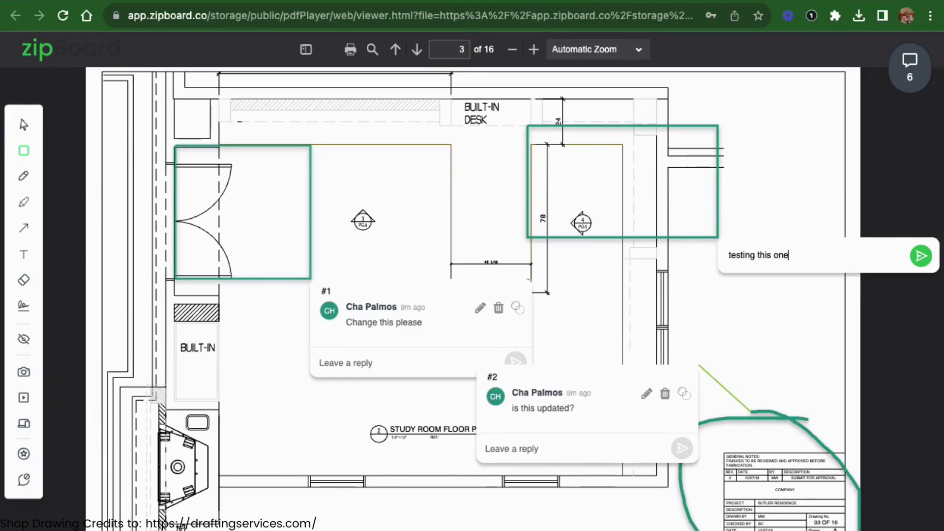
pyautogui.click(920, 256)
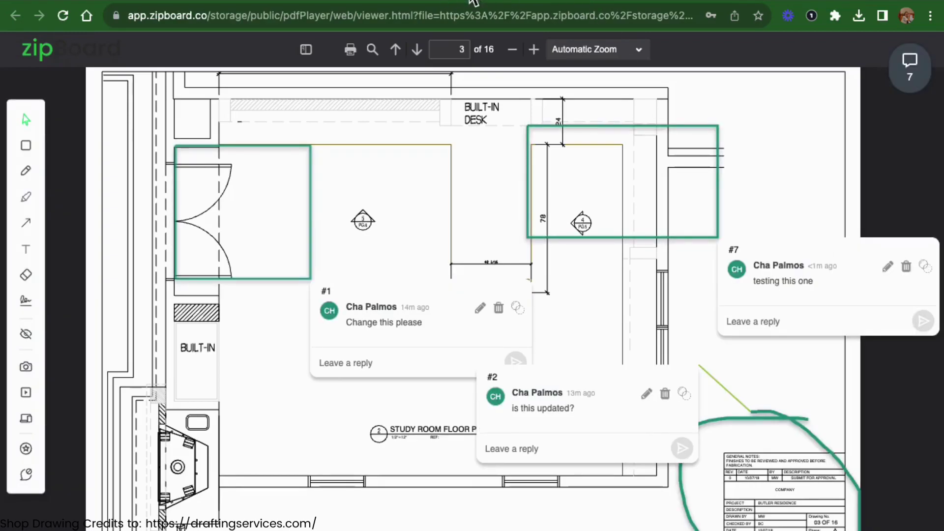
pyautogui.click(356, 1)
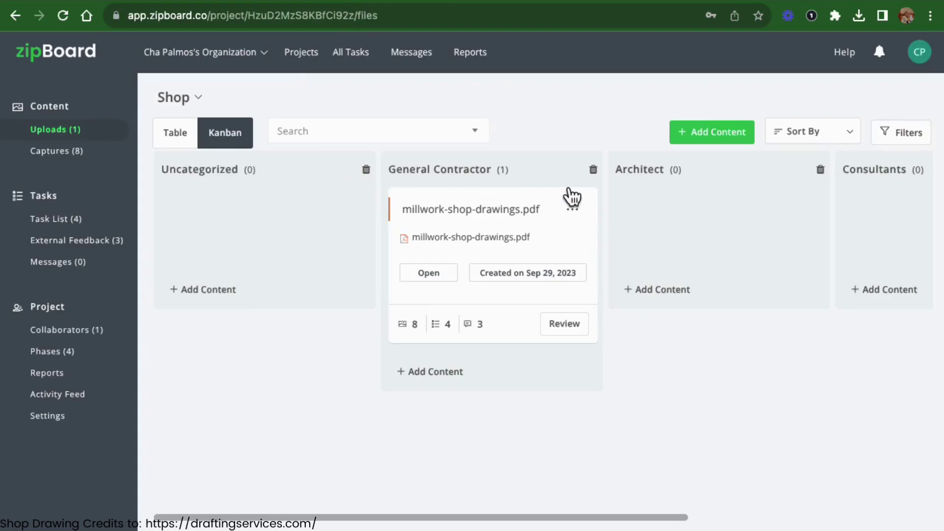
# - Open the millwork drawing's sharing settings and add an invitee's e-mail address
pyautogui.click(583, 217)
pyautogui.click(528, 246)
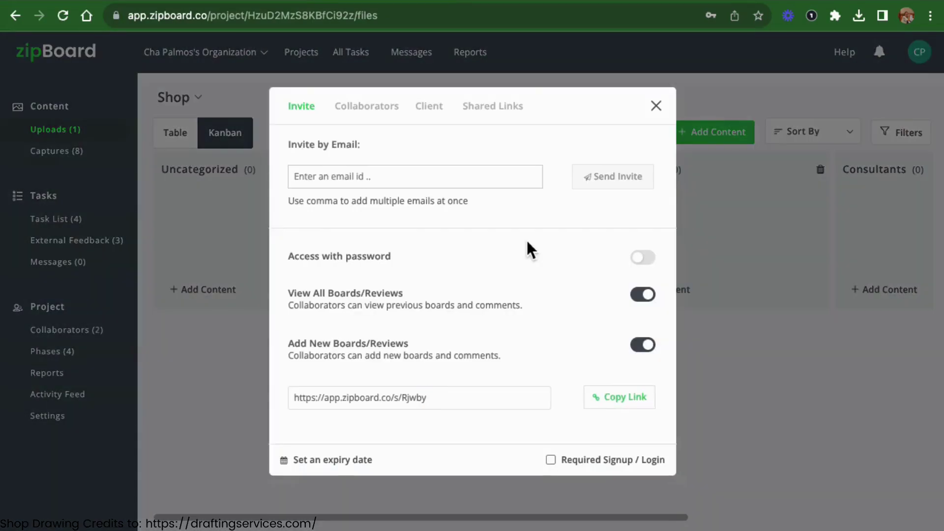
pyautogui.click(369, 177)
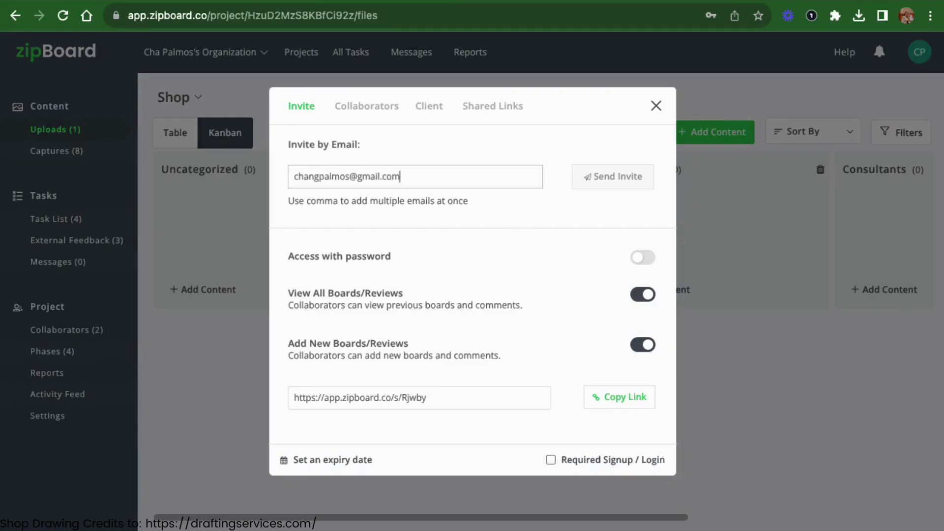
pyautogui.press('Return')
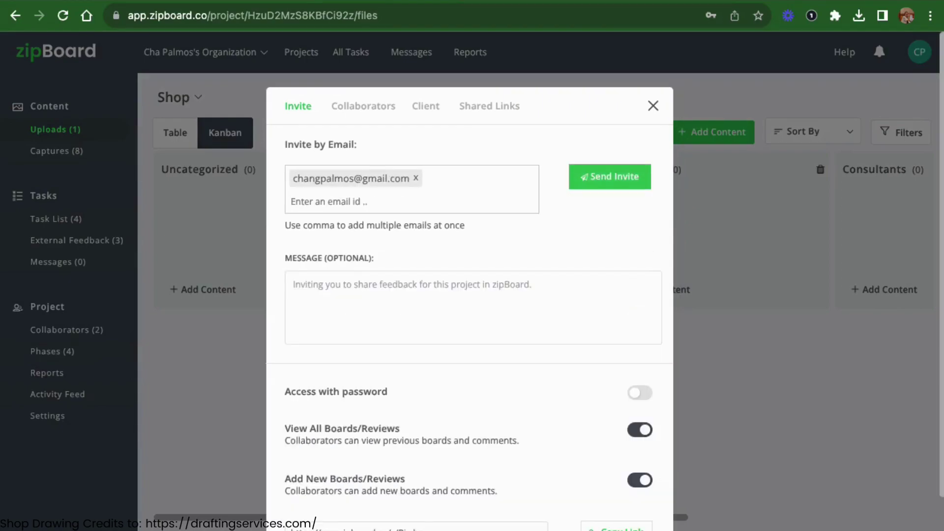
# - Leave password protection off and View All Boards on, then close the invite window
pyautogui.click(640, 394)
pyautogui.click(640, 393)
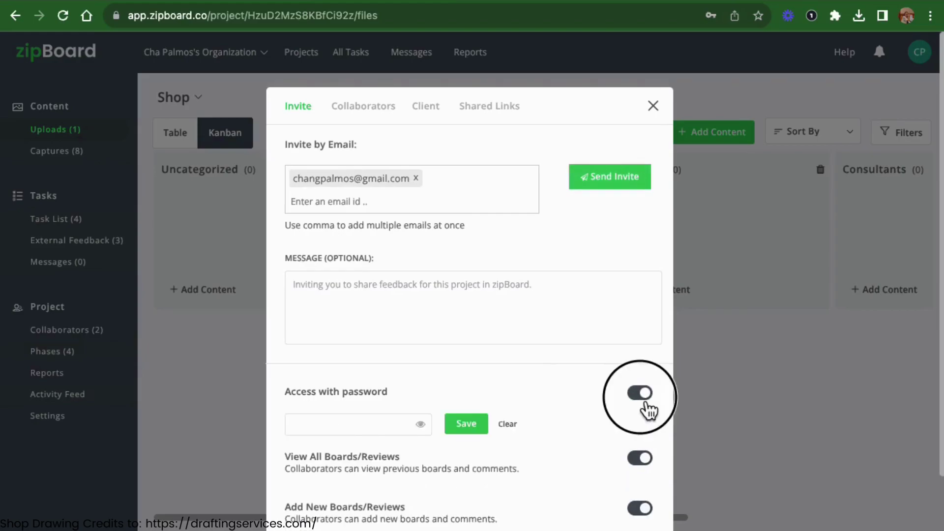
pyautogui.scroll(-2, 605, 406)
pyautogui.click(648, 374)
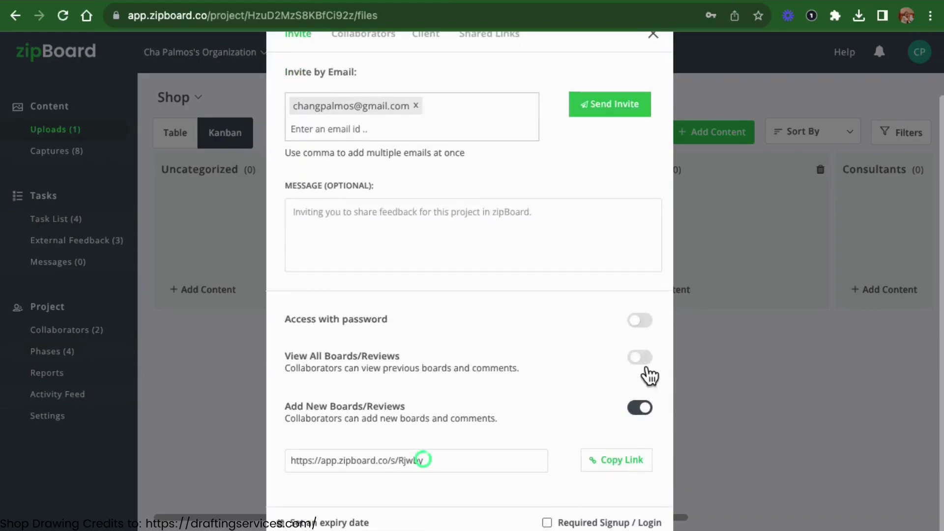
pyautogui.click(647, 375)
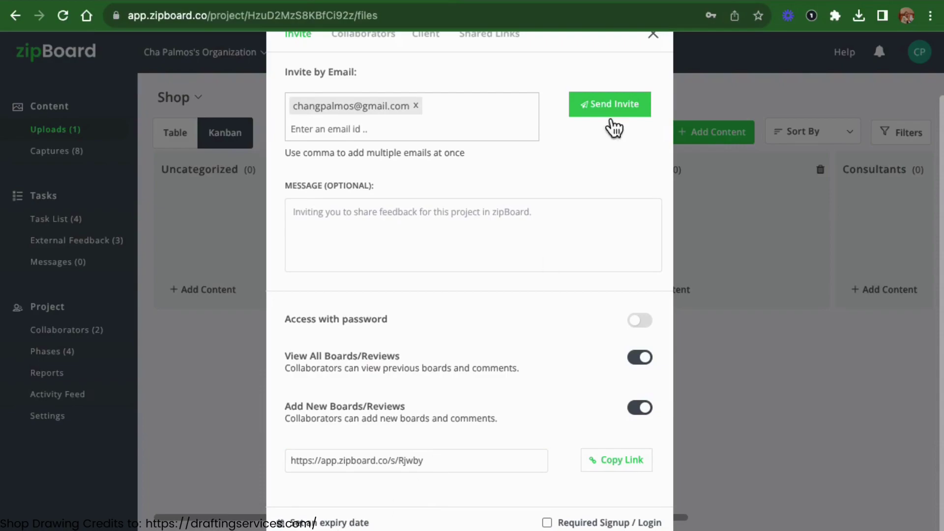
pyautogui.click(653, 47)
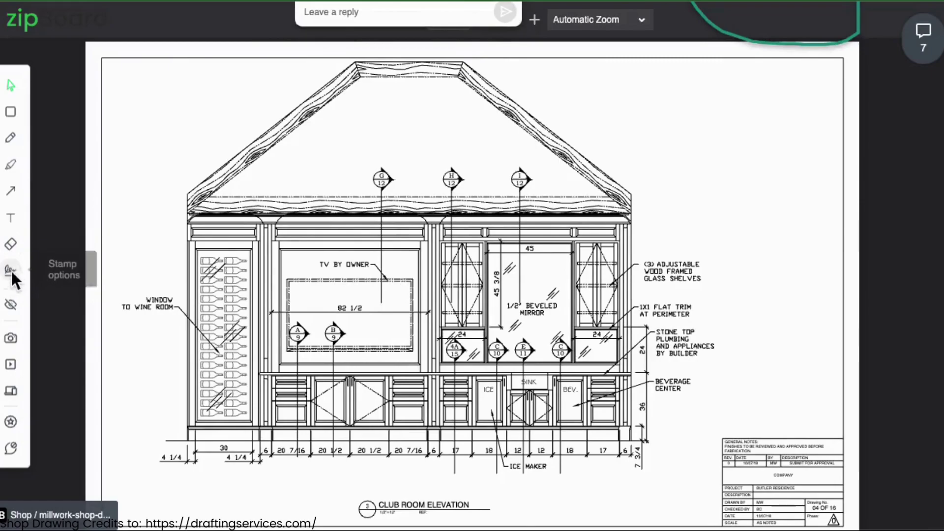
# - Place the saved submittal review stamp and set an enlarged check mark on REVIEWED
pyautogui.click(11, 270)
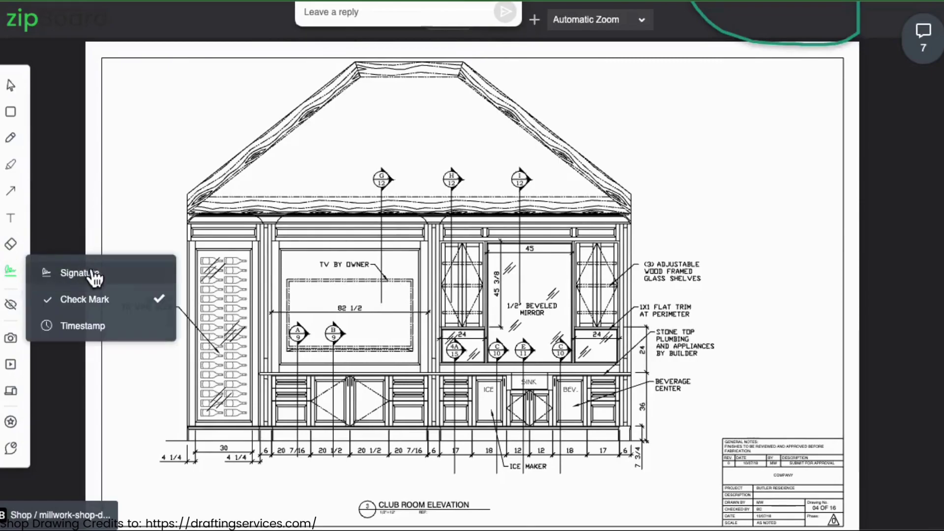
pyautogui.click(94, 278)
pyautogui.click(207, 336)
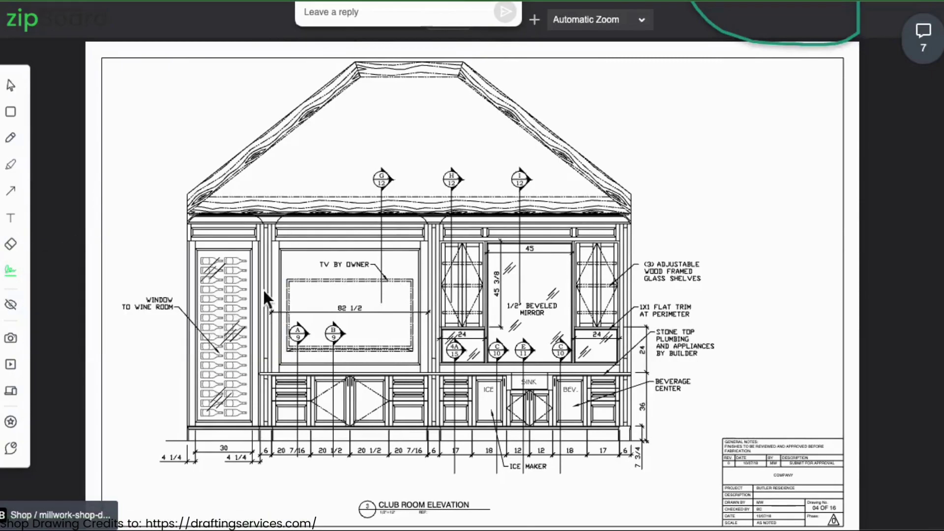
pyautogui.click(606, 122)
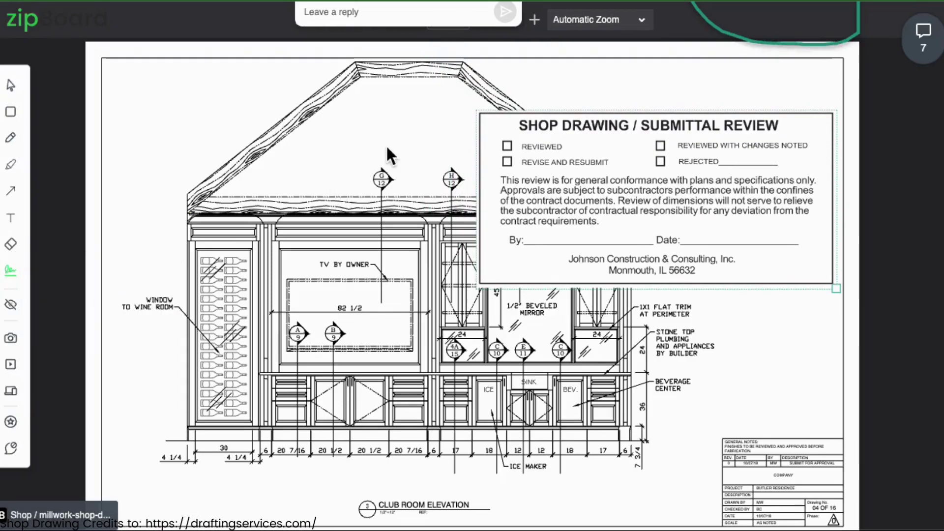
pyautogui.moveTo(376, 131); pyautogui.dragTo(515, 146)
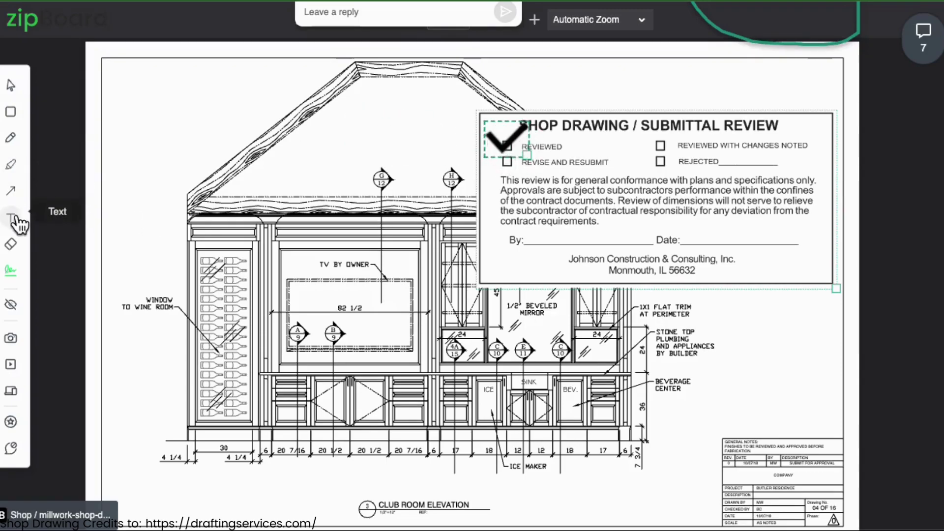
# - Write the date 9/30/2023 just above the stamp's Date line
pyautogui.click(10, 218)
pyautogui.click(692, 241)
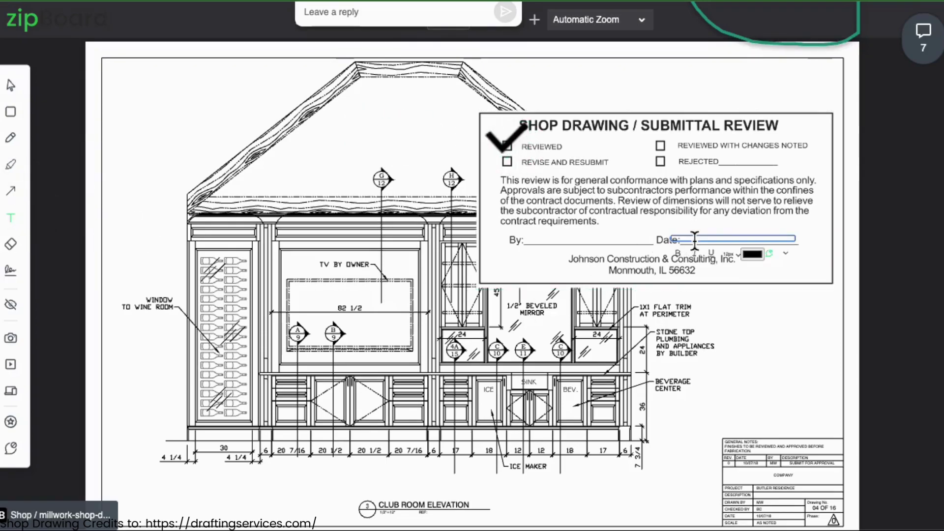
pyautogui.write('9/30/2023')
pyautogui.moveTo(654, 241); pyautogui.dragTo(639, 232)
pyautogui.click(770, 339)
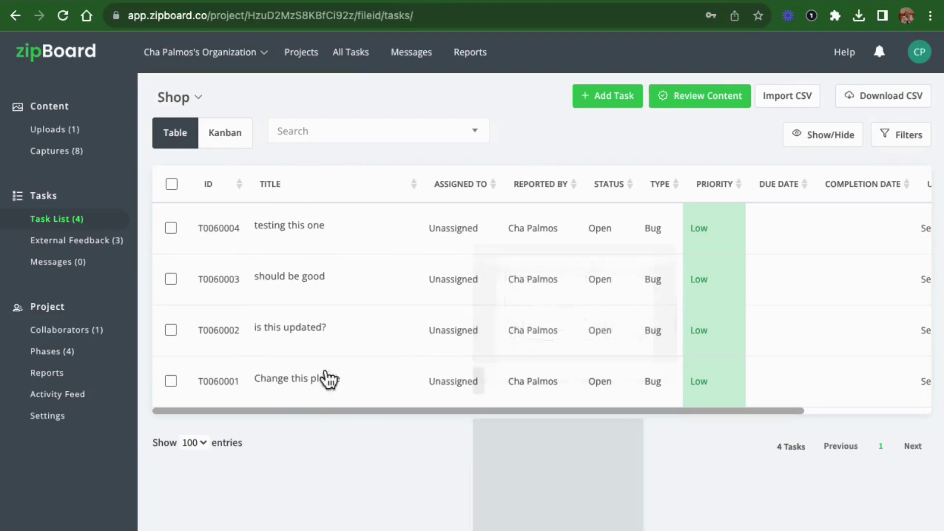
# - Inspect task T0060004's assignee and due date options, leaving it unassigned
pyautogui.click(352, 244)
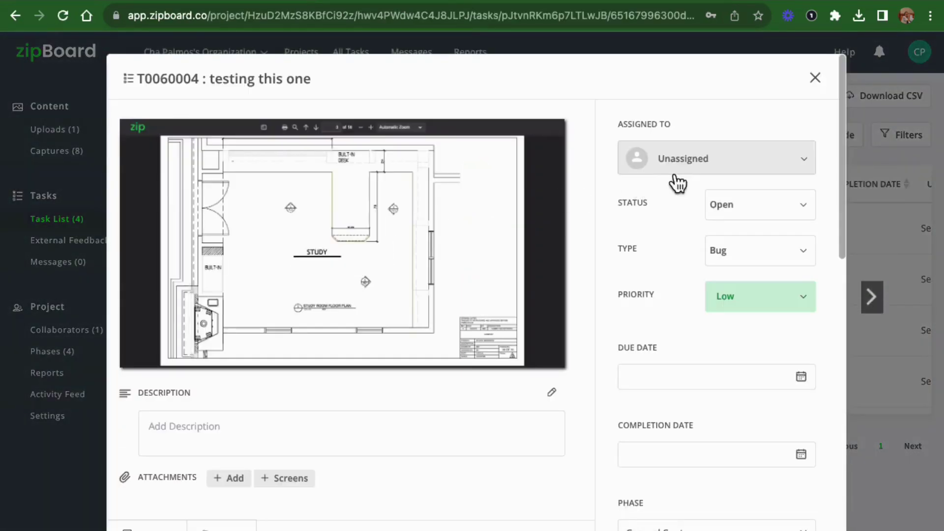
pyautogui.click(676, 169)
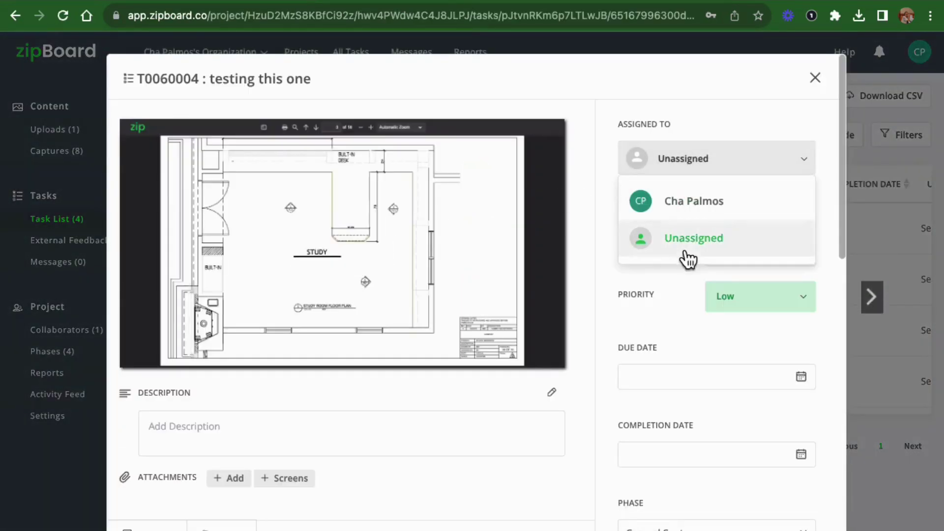
pyautogui.click(688, 169)
pyautogui.click(676, 384)
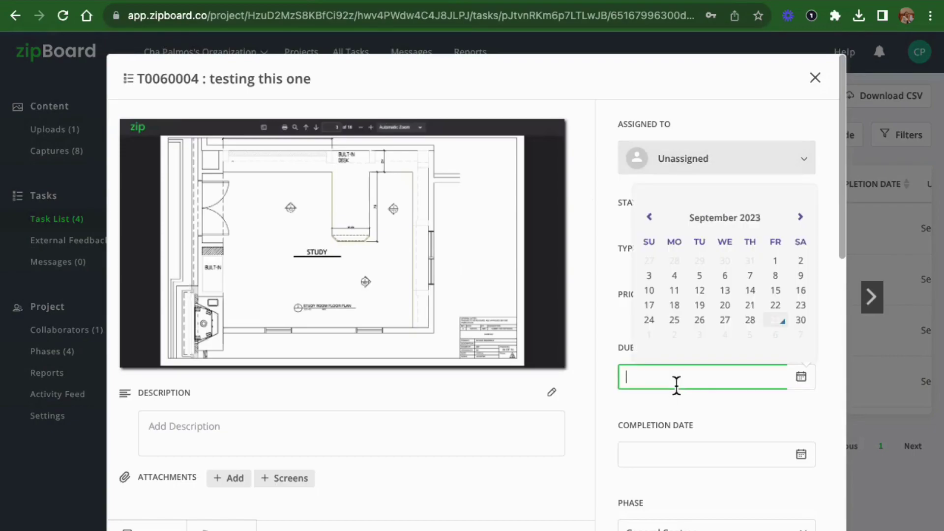
pyautogui.click(816, 79)
pyautogui.click(820, 83)
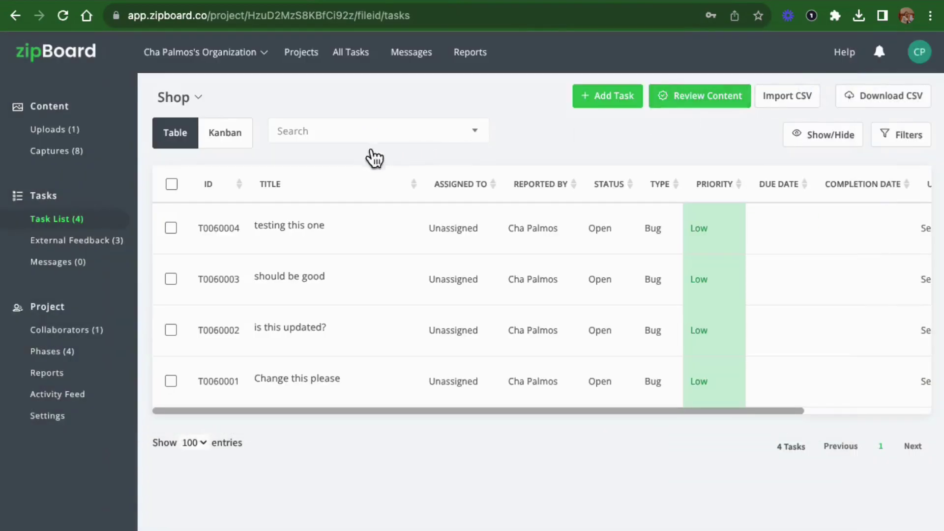
# - Switch the tasks between board and table views, check Import CSV, and open External Feedback
pyautogui.click(208, 143)
pyautogui.click(186, 144)
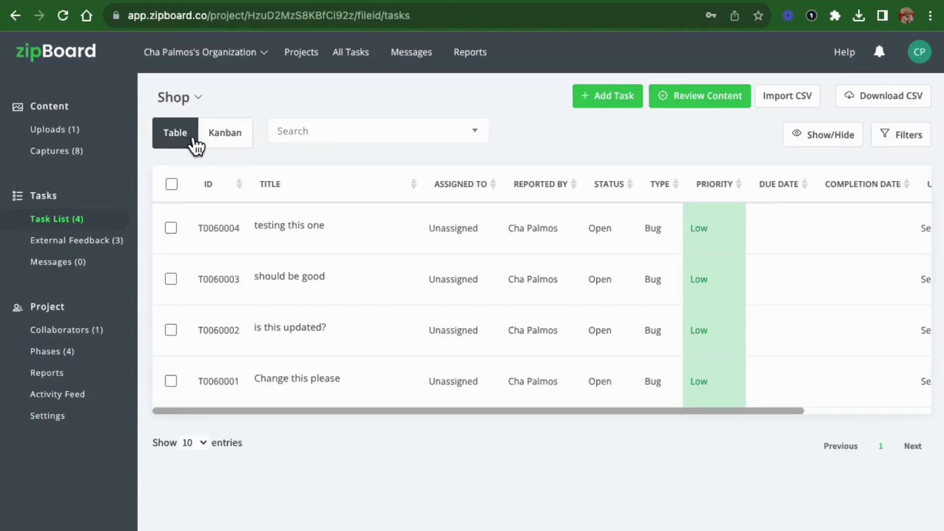
pyautogui.click(782, 102)
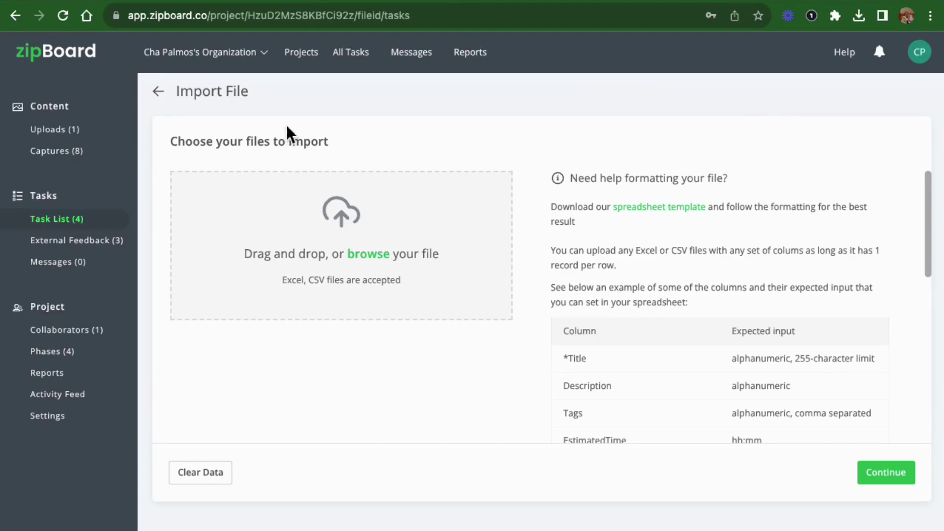
pyautogui.click(165, 100)
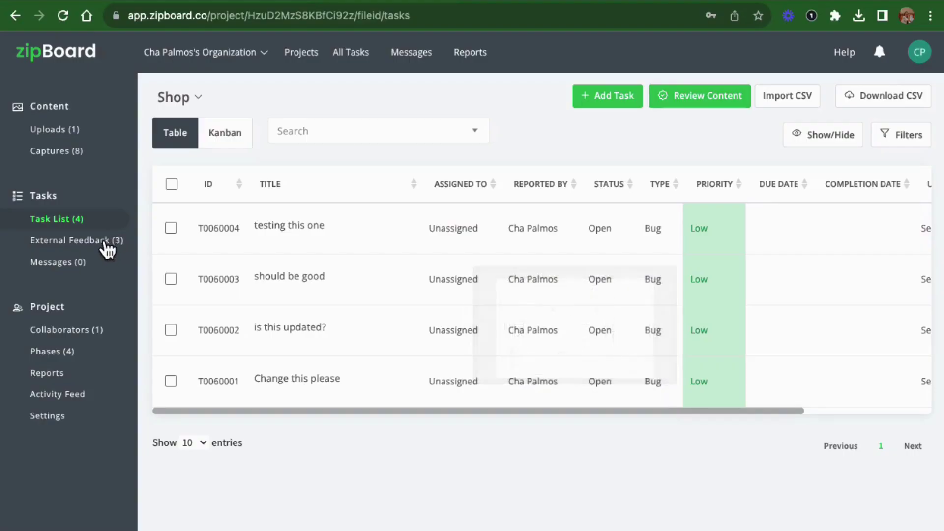
pyautogui.click(107, 250)
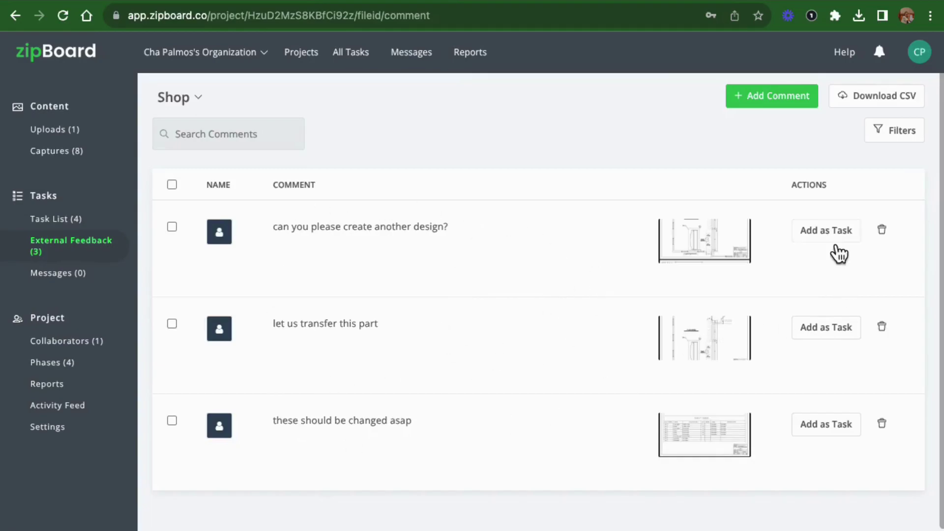
pyautogui.click(831, 241)
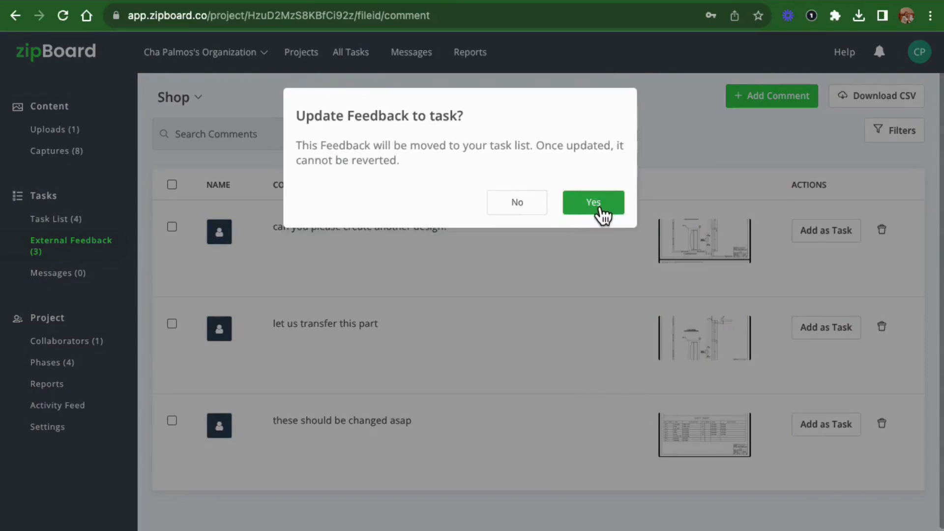
pyautogui.click(514, 216)
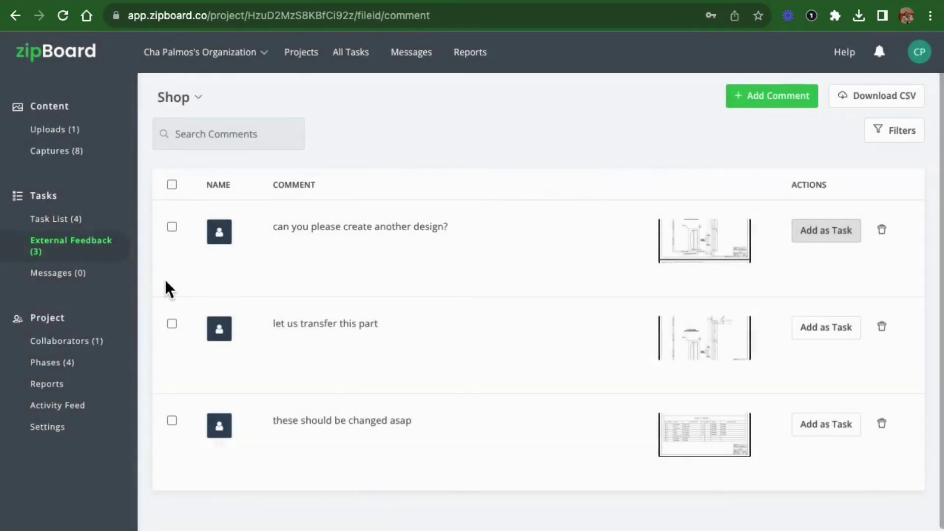